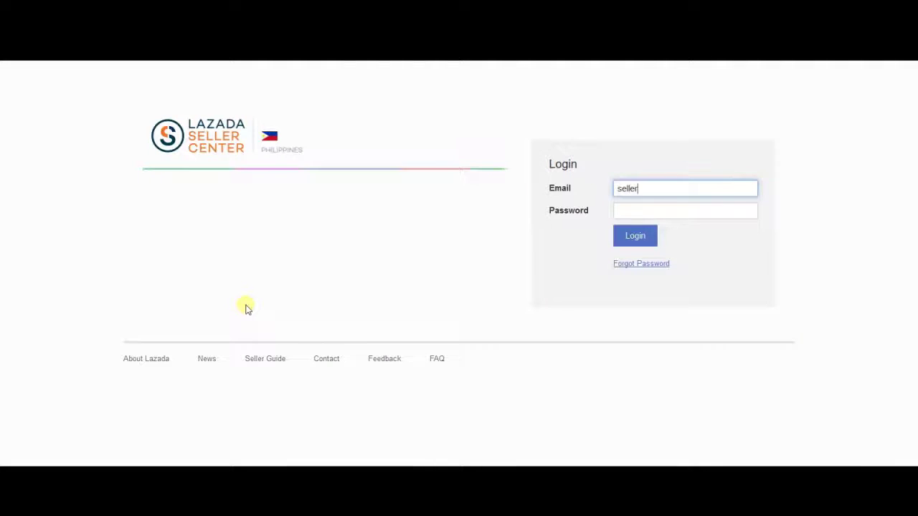
- Log in to Seller Center with the seller account's e-mail and password
text(lazada.com.ph)
key(Tab)
text(•••)
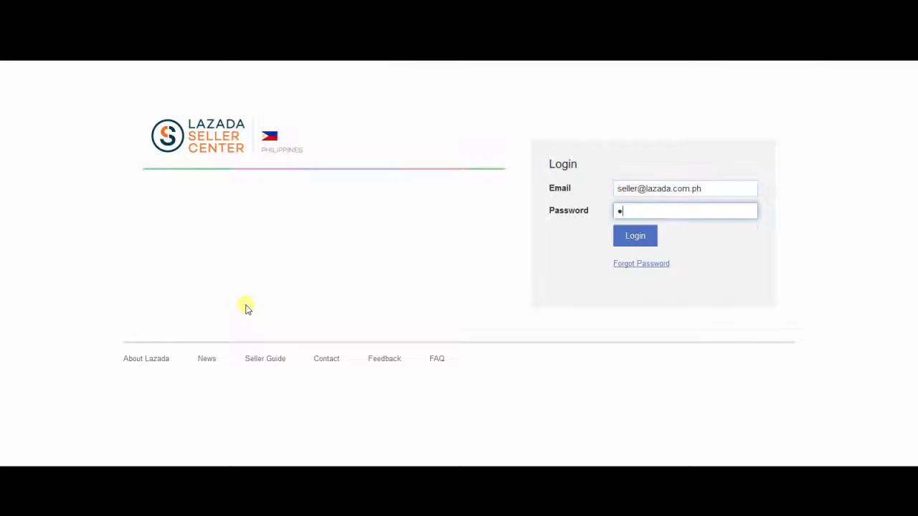
text(•••••••)
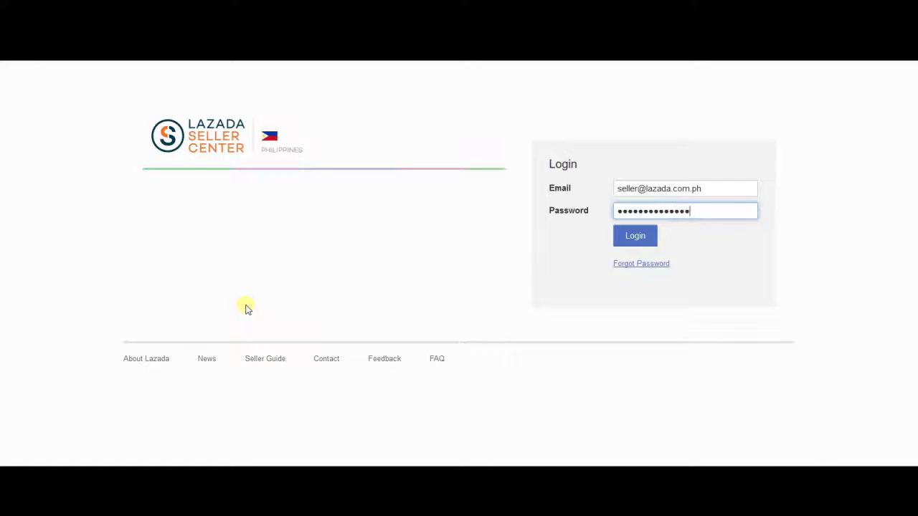
key(Return)
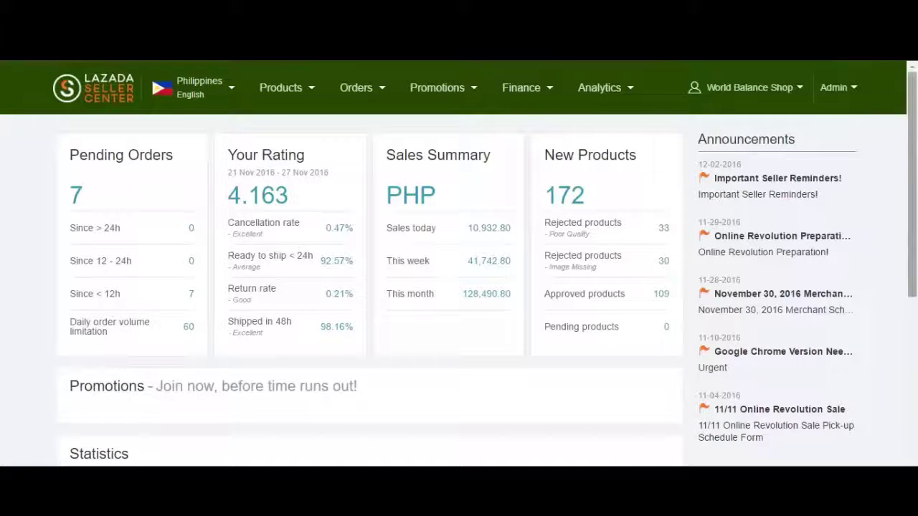
- Switch Add Products to SPU mode to list the suggested Apple iPhone standard products
scroll(459, 258, down, 1)
scroll(459, 259, down, 1)
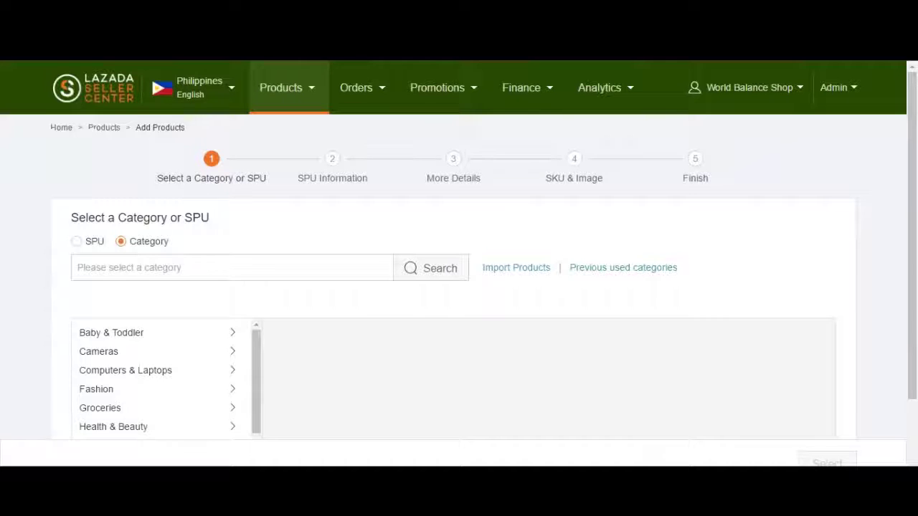
click(76, 241)
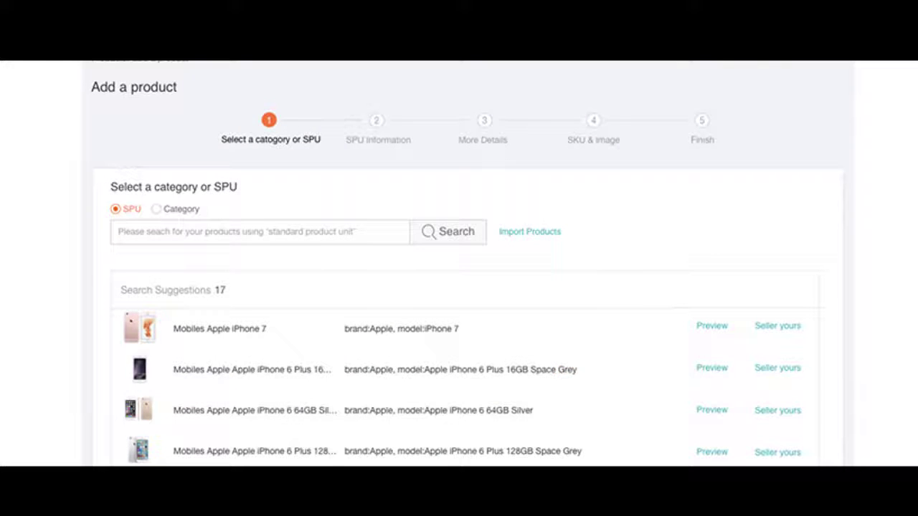
- Choose to sell your own iPhone 7 and set the category to Mobiles & Tablets > Mobiles
click(783, 326)
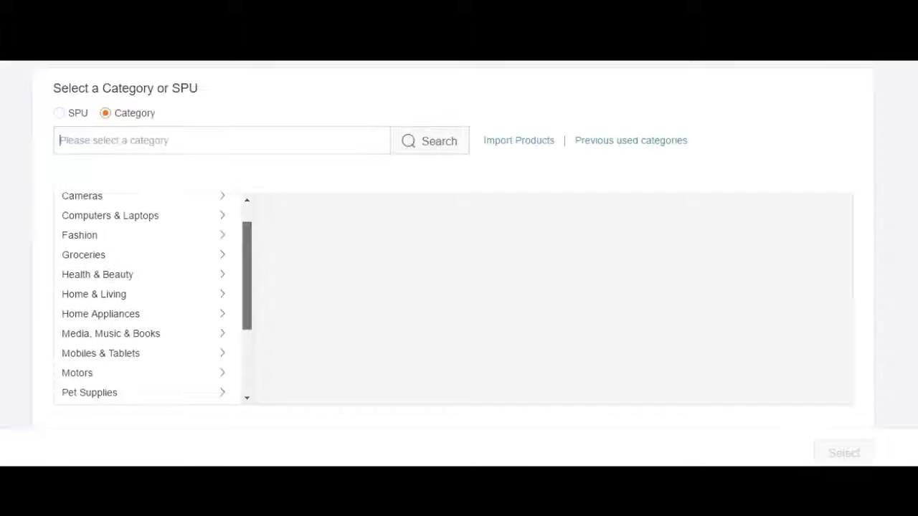
scroll(144, 298, down, 3)
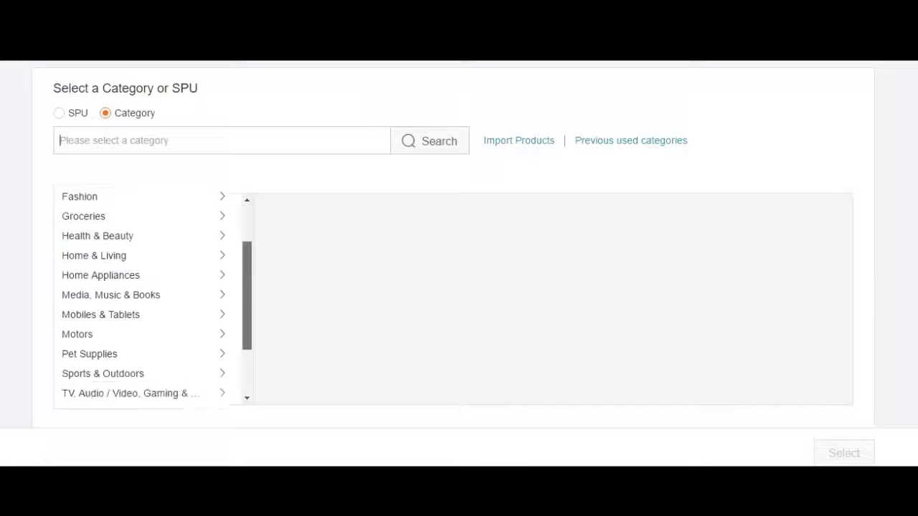
scroll(143, 298, down, 1)
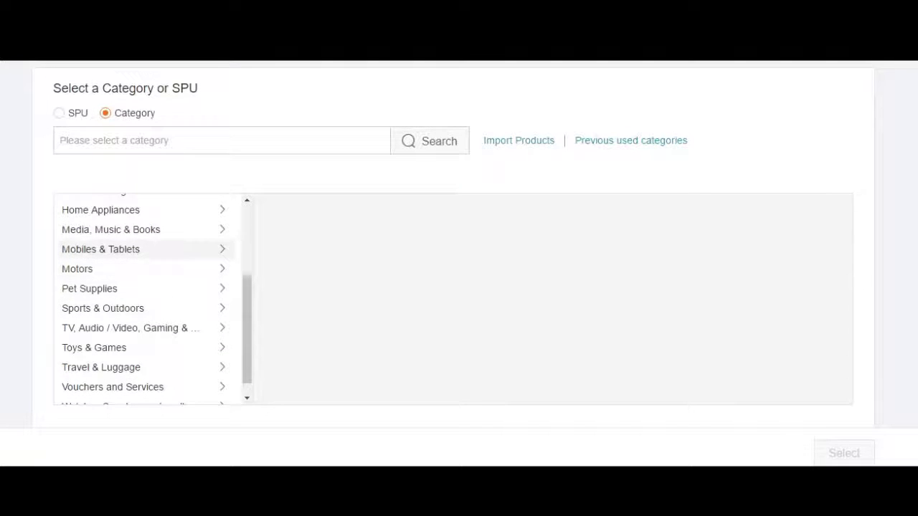
click(100, 249)
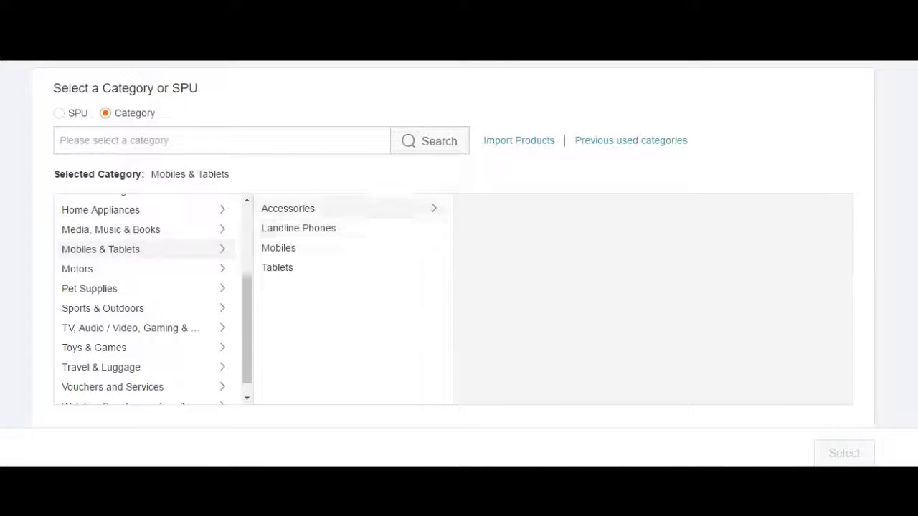
click(278, 248)
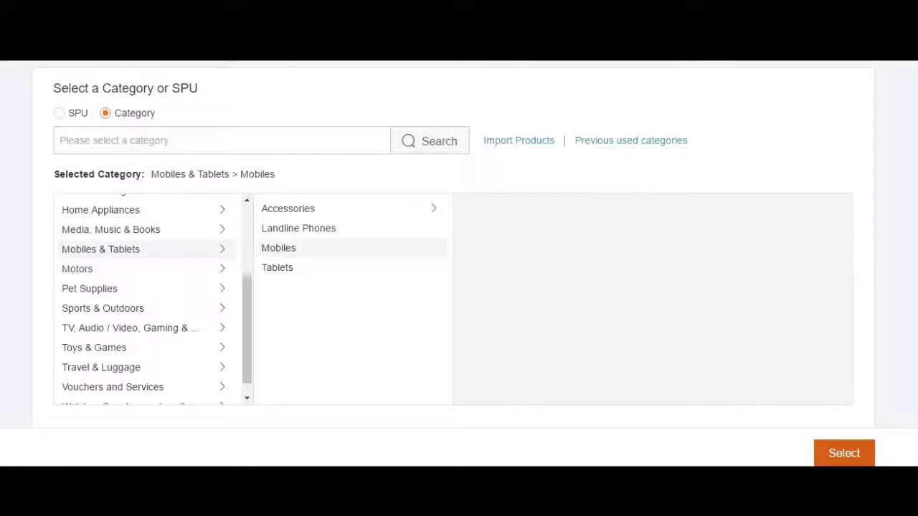
click(825, 452)
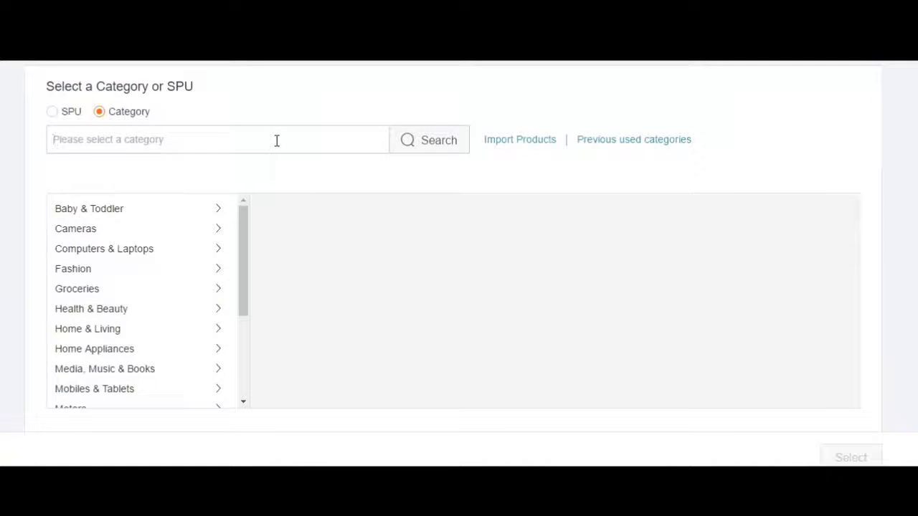
- Search categories for 'mobiles' and confirm the Mobiles & Tablets>Mobiles suggestion
text(mobiles)
click(446, 140)
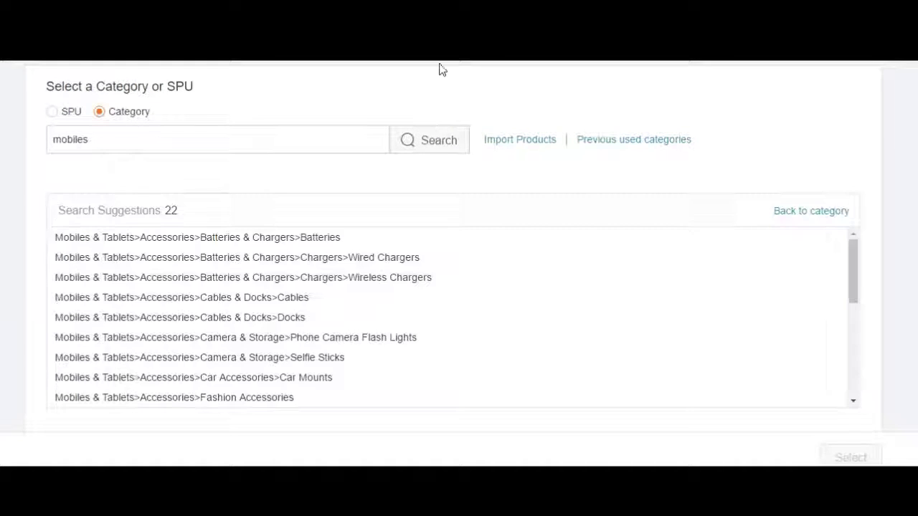
scroll(431, 308, down, 5)
click(488, 357)
click(851, 458)
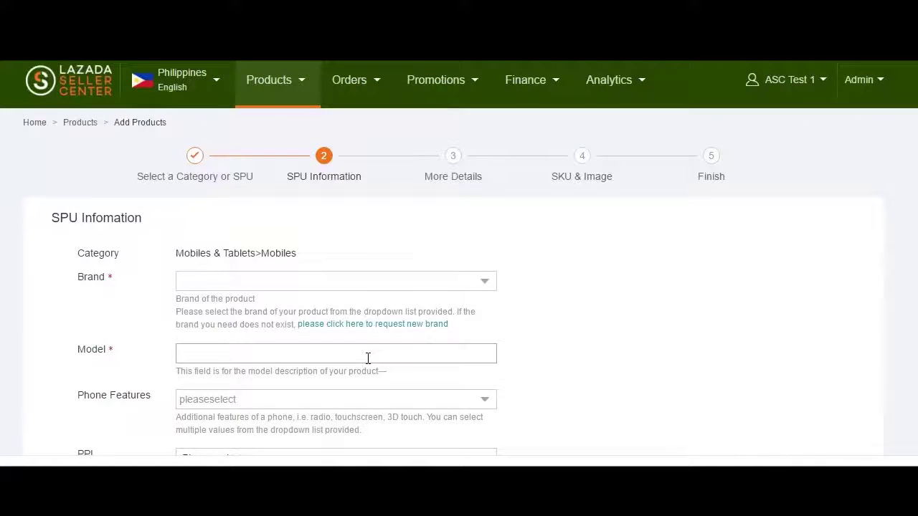
- Set the brand to Apple and enter 'iPhone' in the next field
click(345, 286)
click(307, 311)
text(apple)
click(222, 356)
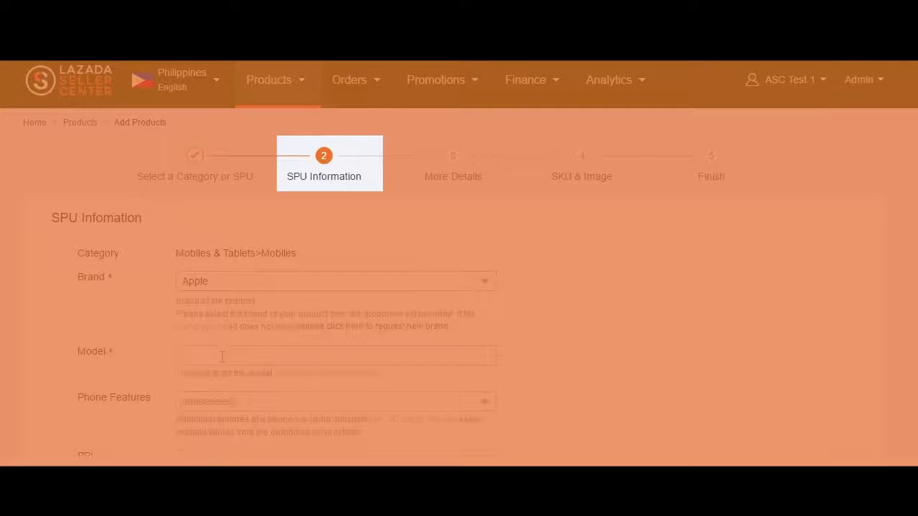
text(iPhone 6)
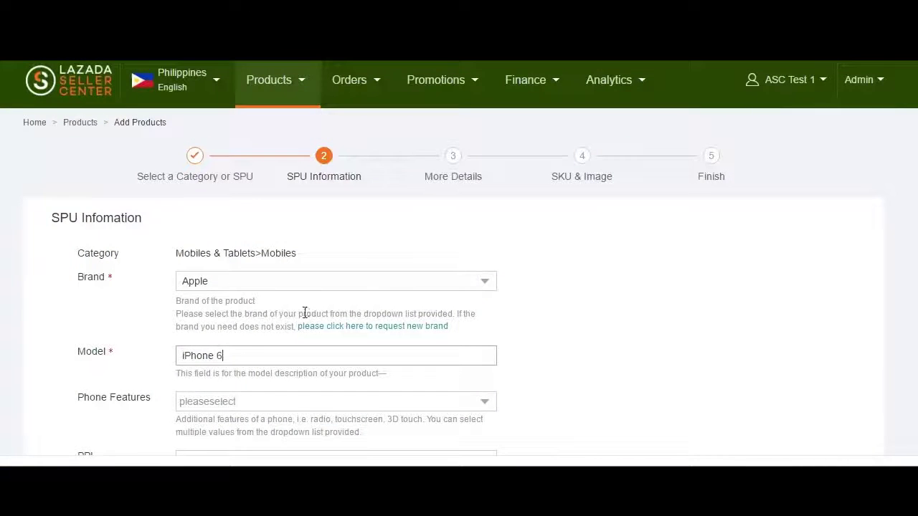
- Add the Fingerprint Sensor feature, set PPI to 300-400 and the processor to Dual-core
click(317, 404)
click(263, 334)
click(567, 328)
scroll(371, 329, down, 3)
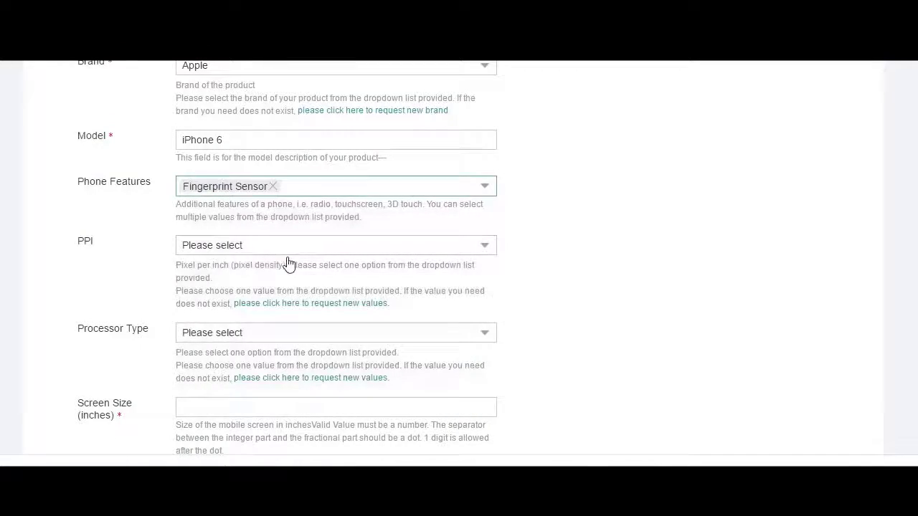
click(287, 244)
click(272, 295)
scroll(294, 308, down, 1)
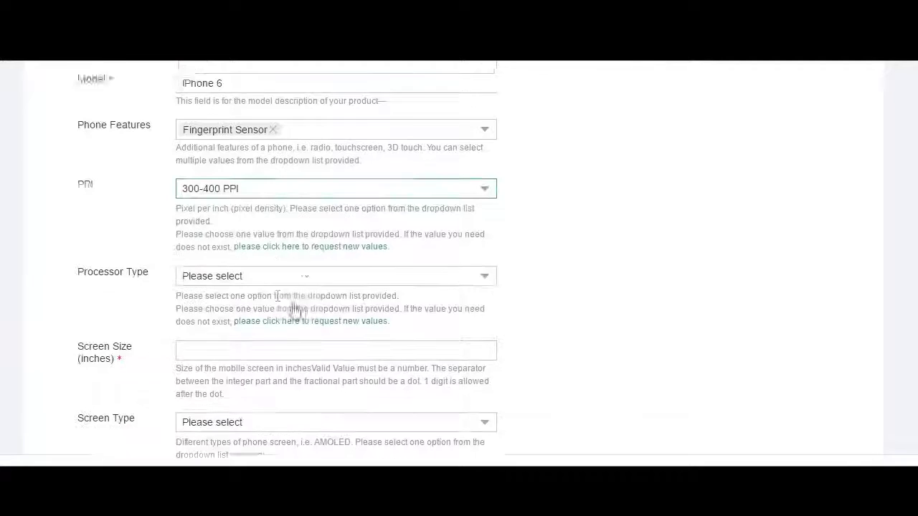
click(276, 276)
click(254, 377)
- Enter screen size 4.7, screen type IPS LCD and video resolution 1080p
scroll(266, 270, down, 1)
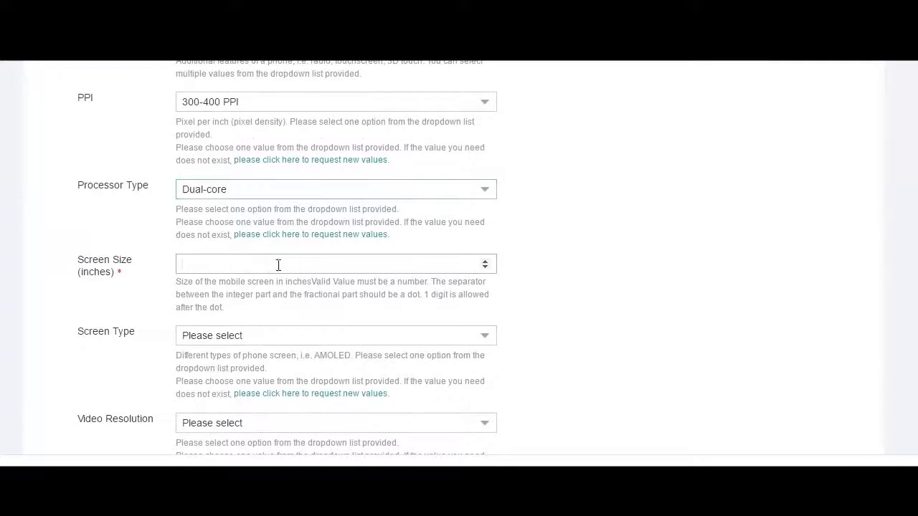
scroll(278, 264, down, 1)
text(4.)
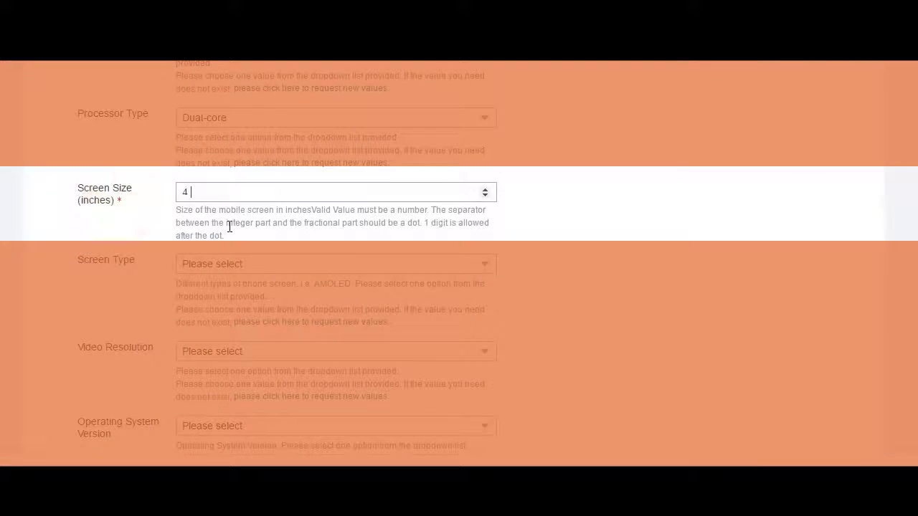
text(7)
scroll(198, 246, down, 1)
click(230, 192)
click(220, 262)
scroll(246, 241, down, 1)
click(247, 208)
click(231, 260)
scroll(254, 254, down, 1)
- Set the OS version to iOS 9 and add 4G as a network connection
click(247, 210)
scroll(239, 293, down, 3)
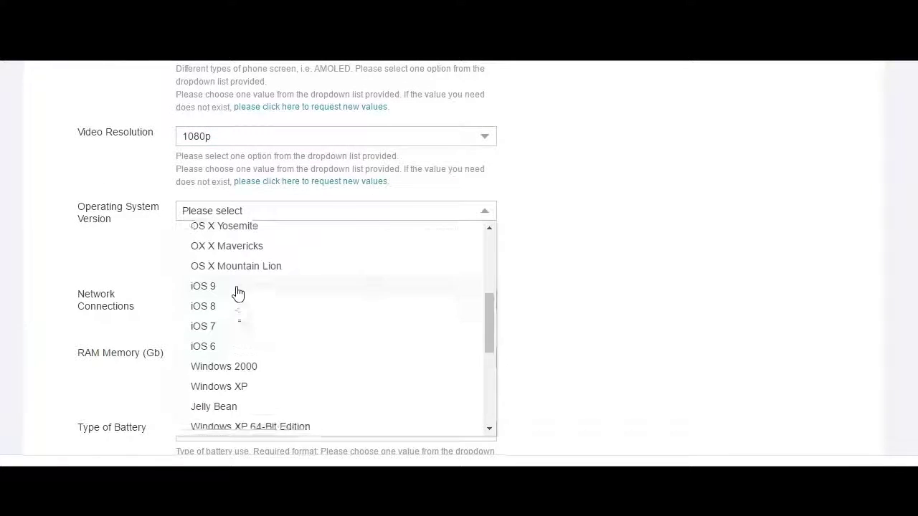
click(239, 291)
click(256, 299)
click(243, 326)
scroll(231, 267, down, 1)
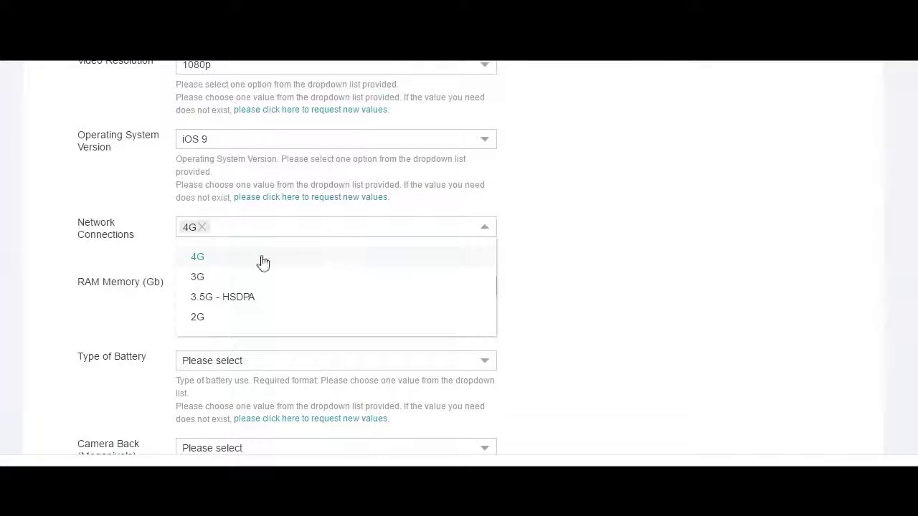
click(587, 265)
scroll(366, 284, down, 1)
- Set RAM to 8GB, battery to Mobile Phone Built-in Battery, back camera to 6 to 10MP
click(246, 215)
click(228, 287)
click(298, 289)
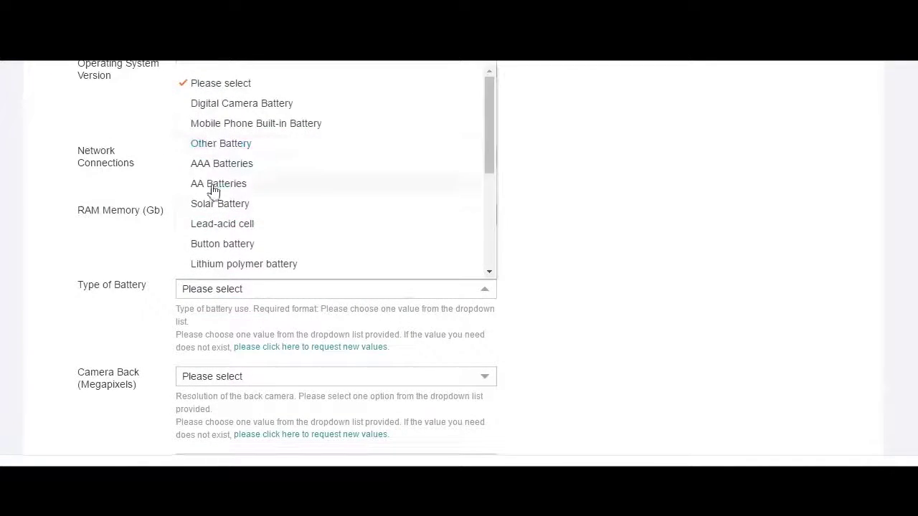
click(222, 123)
scroll(456, 191, down, 2)
click(231, 240)
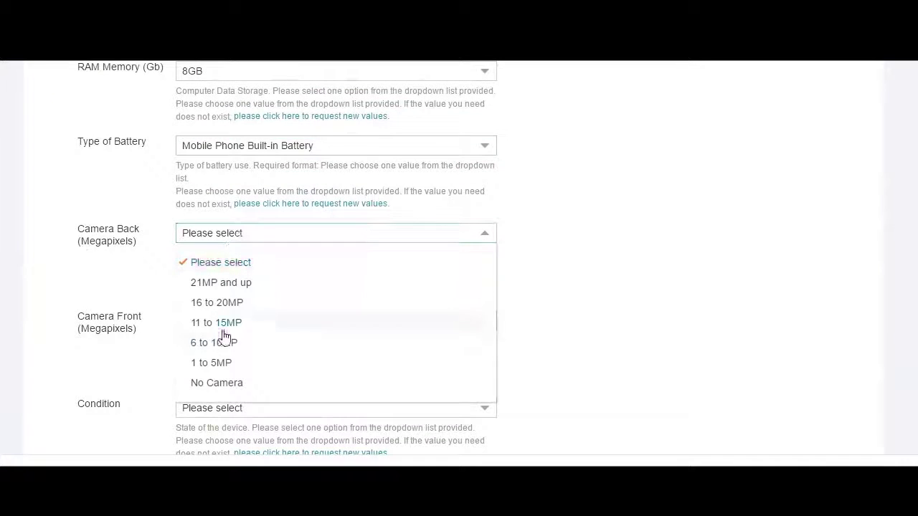
click(220, 343)
scroll(225, 194, down, 2)
- Set the front camera to 3-4 MP, SIM slots to 1 and operating system to iOS
click(225, 178)
click(223, 347)
click(232, 179)
click(208, 311)
scroll(251, 208, down, 2)
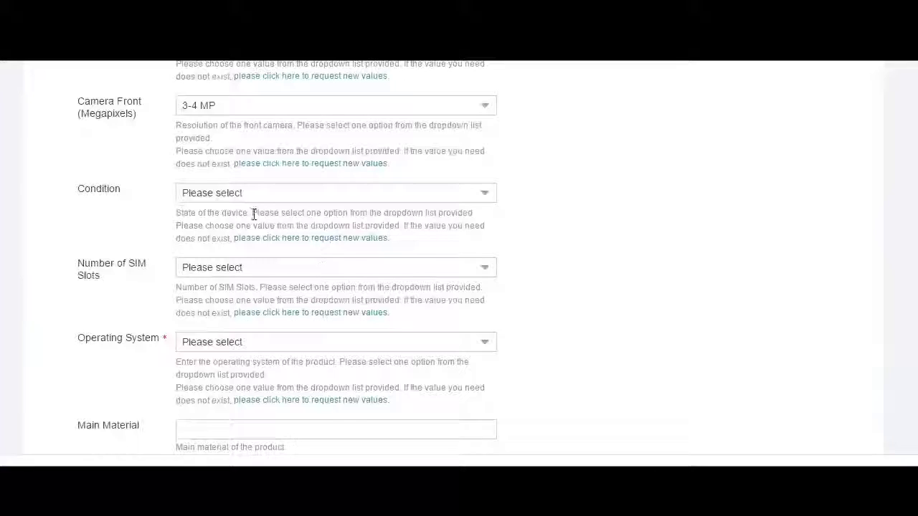
click(233, 235)
click(222, 323)
click(222, 324)
click(219, 227)
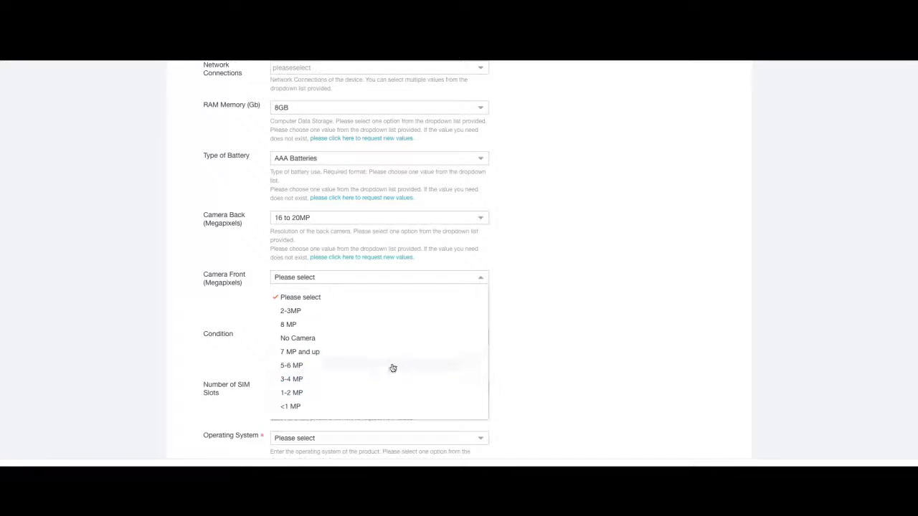
- Fill in the seller's first name, last name and e-mail address fields
click(400, 304)
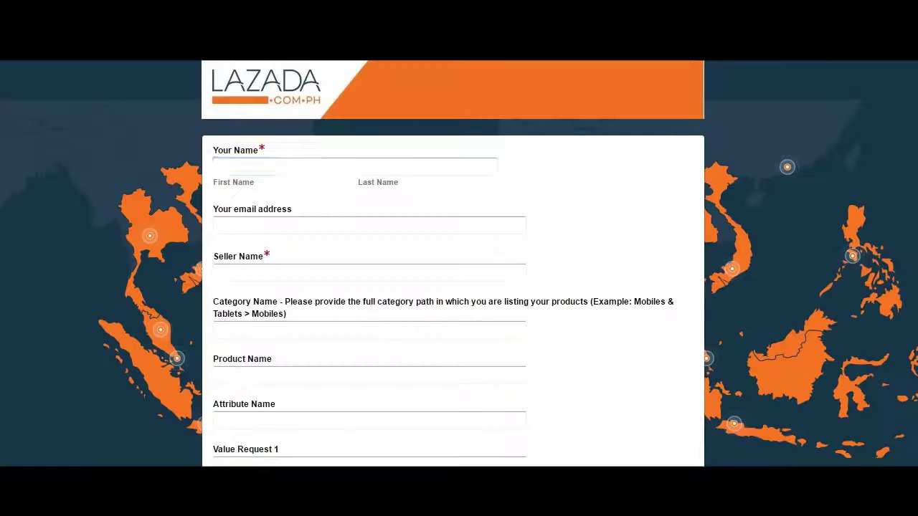
click(282, 167)
key(Tab)
key(Tab)
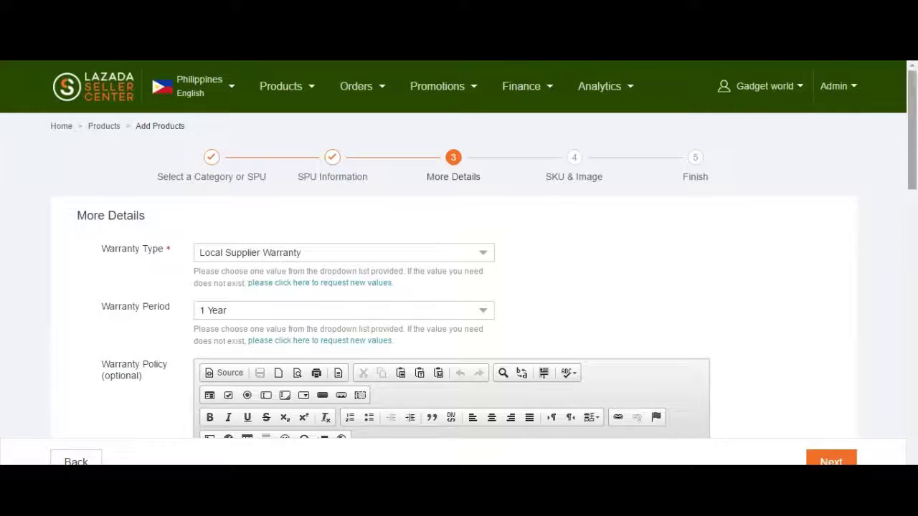
- Enter the product name 'Apple iPhone 6 16GB (Rose Gold)', correcting typos along the way
scroll(459, 258, down, 1)
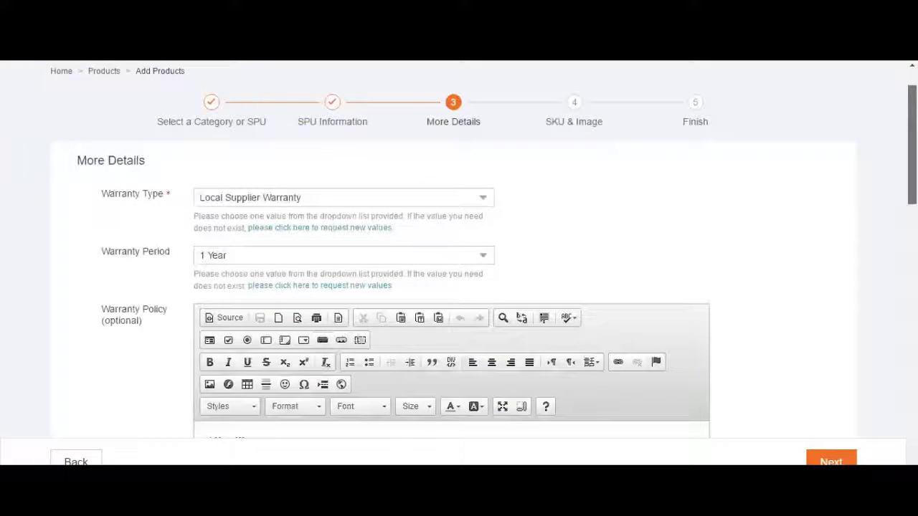
scroll(459, 258, down, 5)
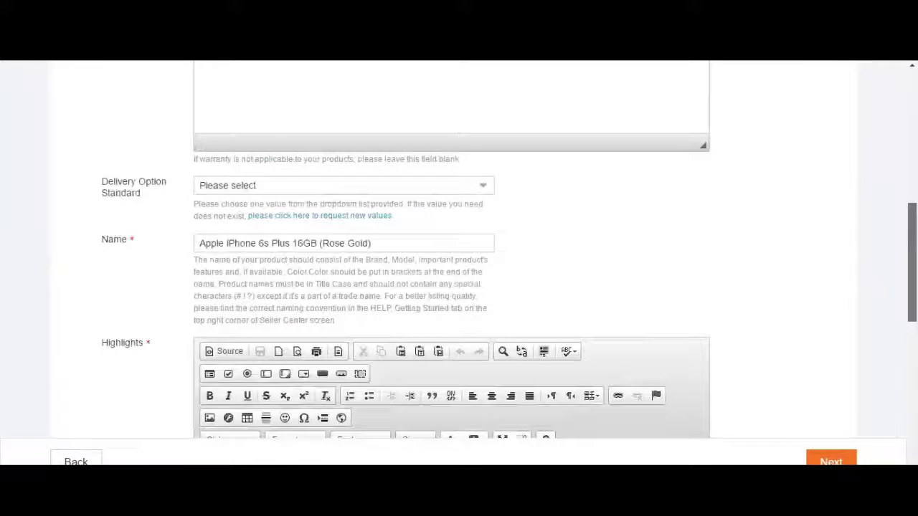
scroll(459, 258, down, 5)
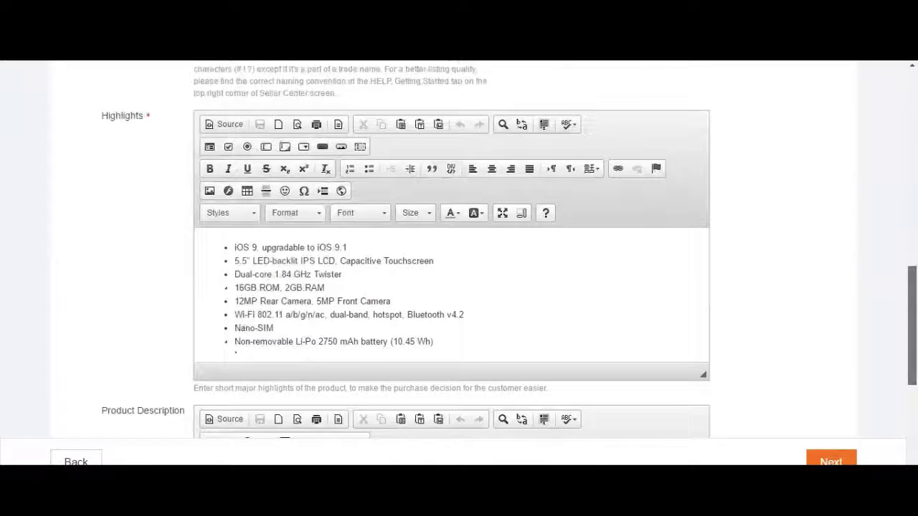
scroll(459, 258, down, 2)
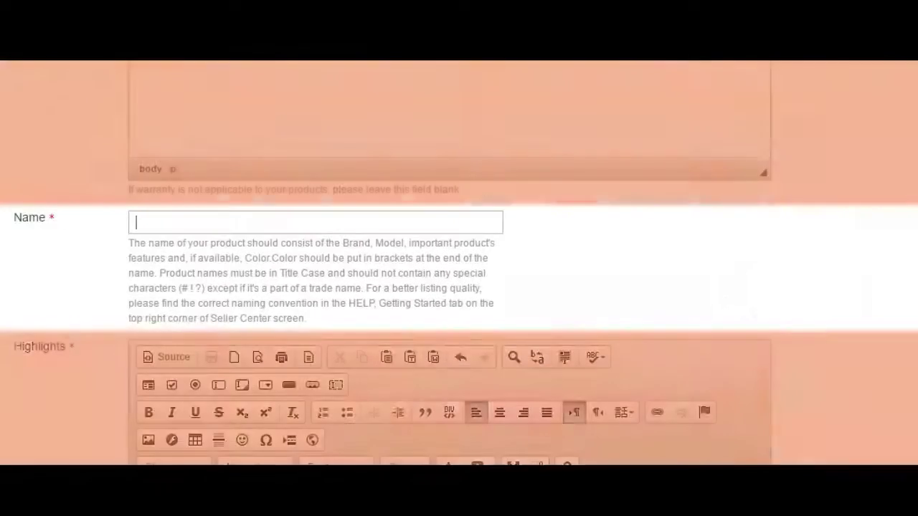
text(Apple iPhone 6 16)
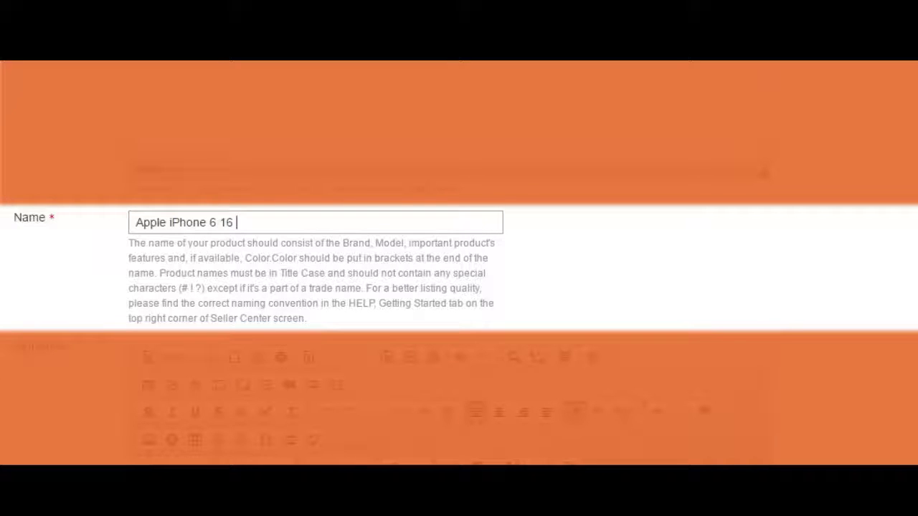
key(BackSpace)
text(GB (ROs)
key(BackSpace)
key(BackSpace)
text(ose Gold))
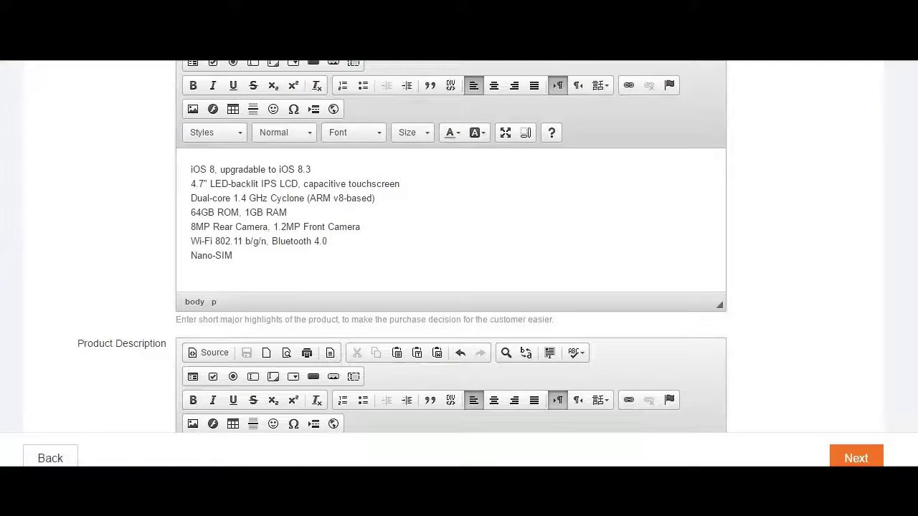
- Turn the seven highlight lines into a bulleted list and review the Product Description content
key(ctrl+a)
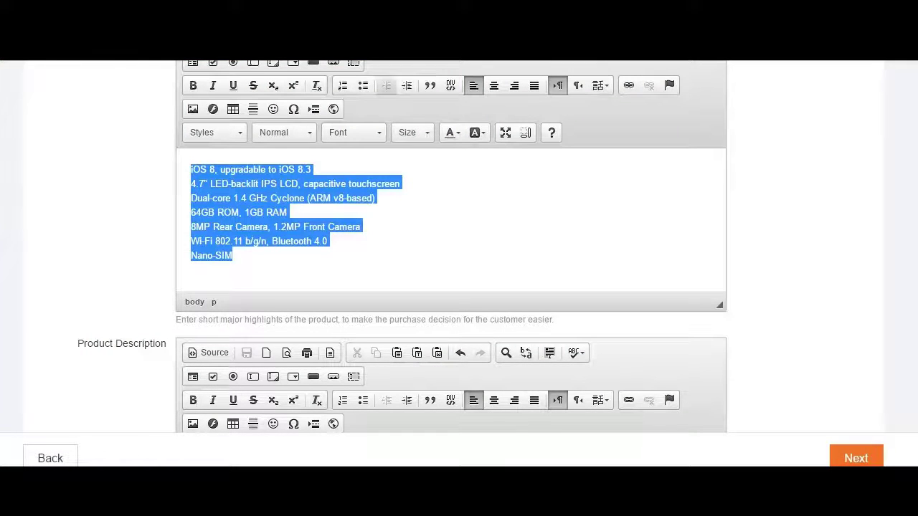
click(363, 85)
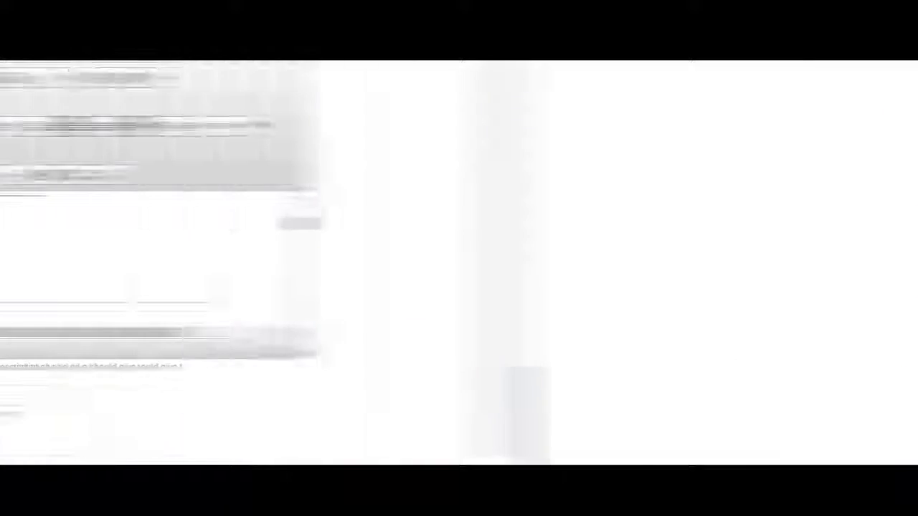
scroll(445, 258, down, 10)
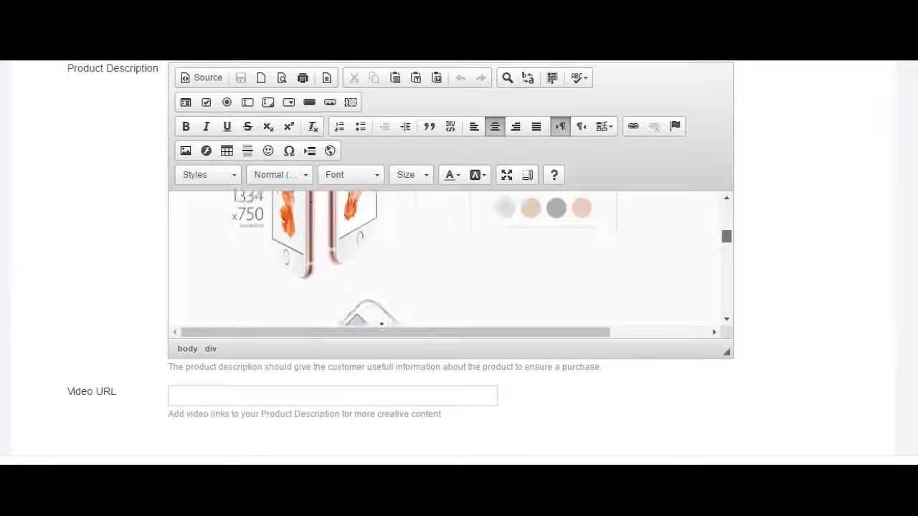
scroll(444, 258, down, 10)
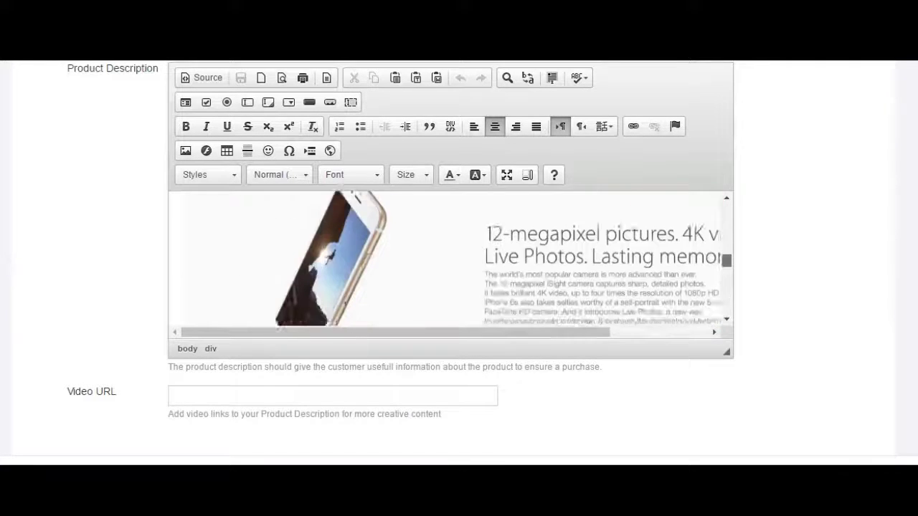
scroll(445, 258, down, 10)
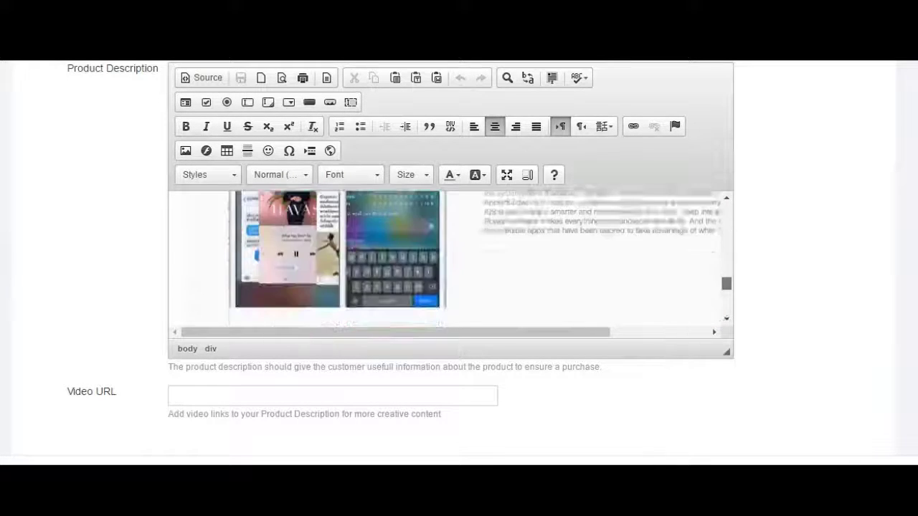
scroll(444, 258, down, 8)
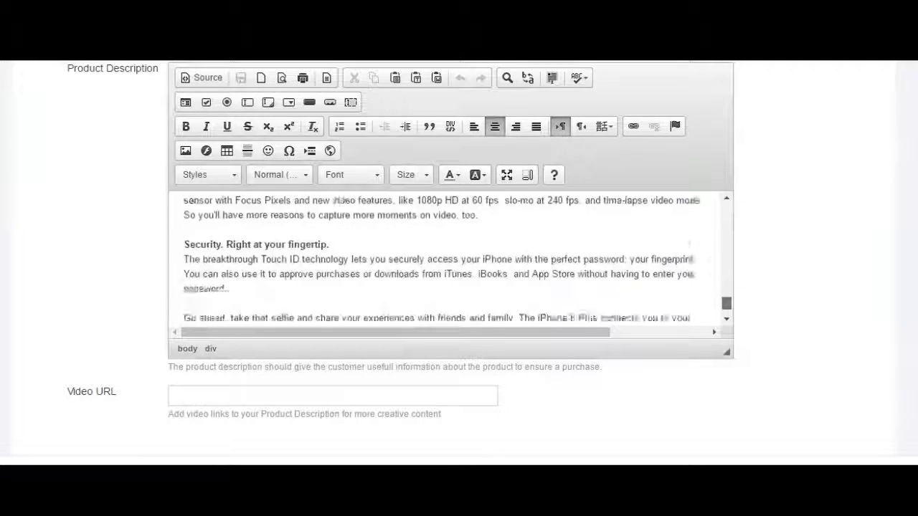